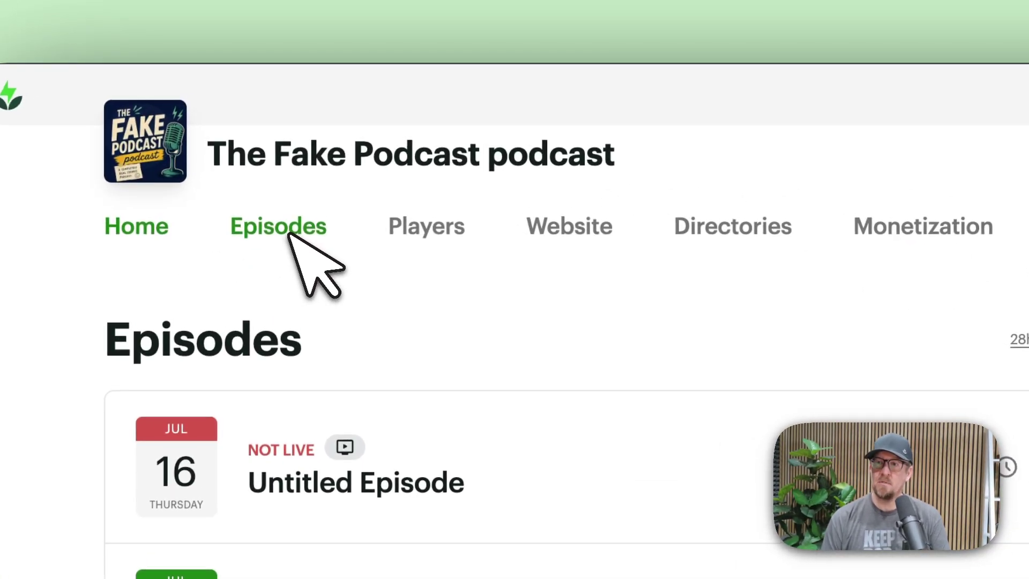
# Start the free one-episode Cohost AI trial for The Fake Podcast podcast and upload the episode's media file
pyautogui.click(290, 234)
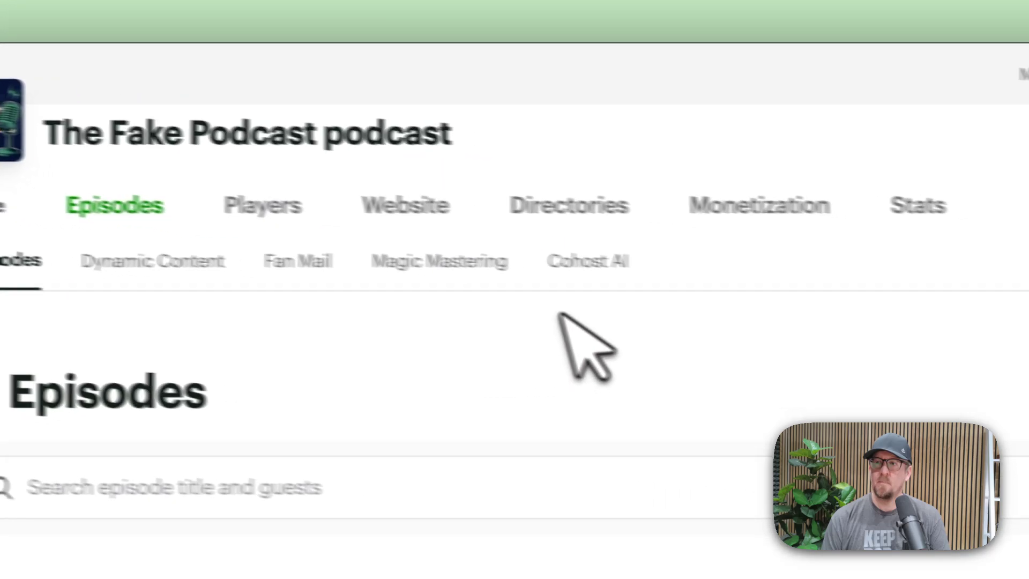
pyautogui.click(587, 261)
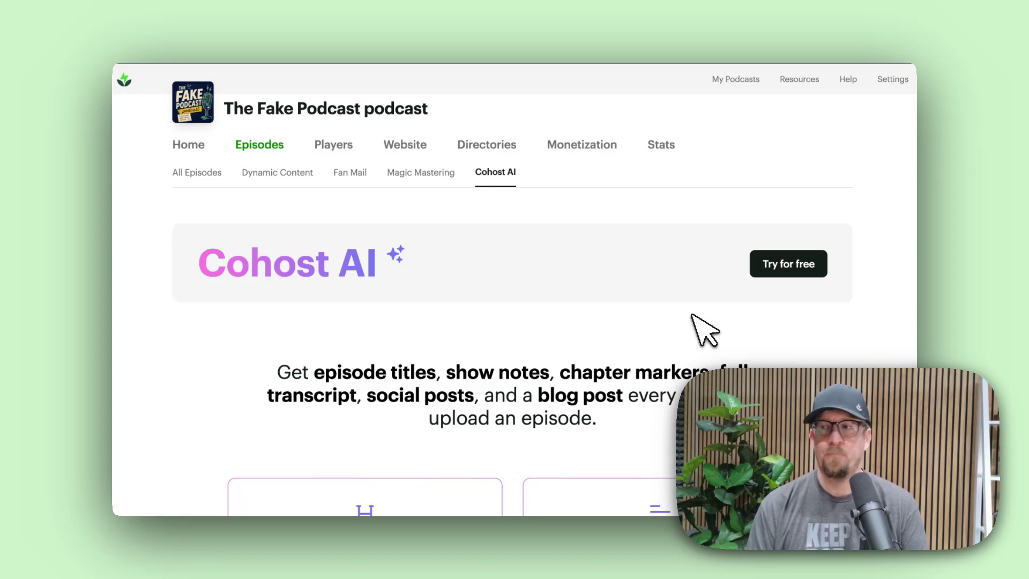
pyautogui.click(794, 284)
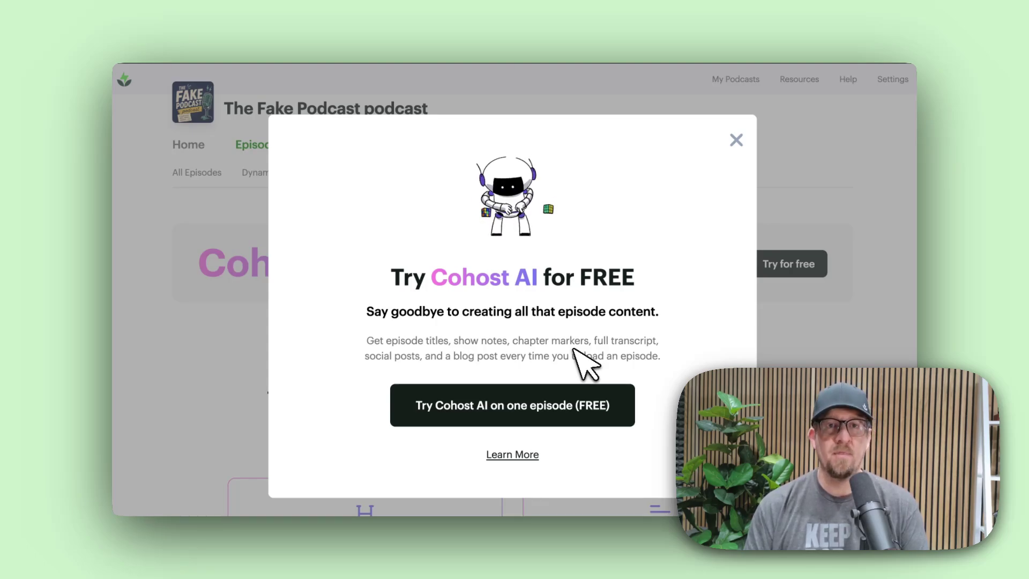
pyautogui.click(538, 406)
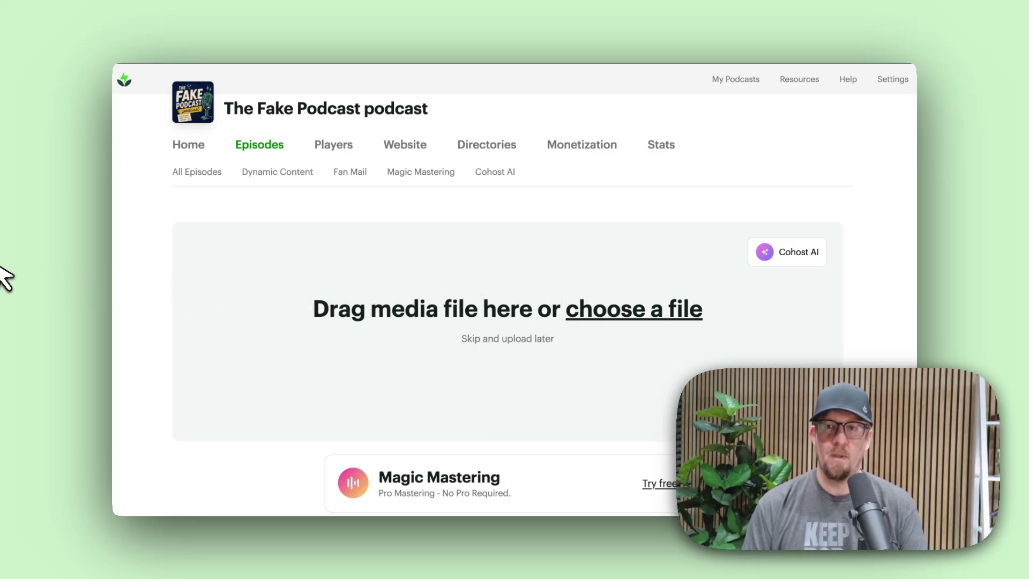
pyautogui.moveTo(6, 275); pyautogui.dragTo(252, 322)
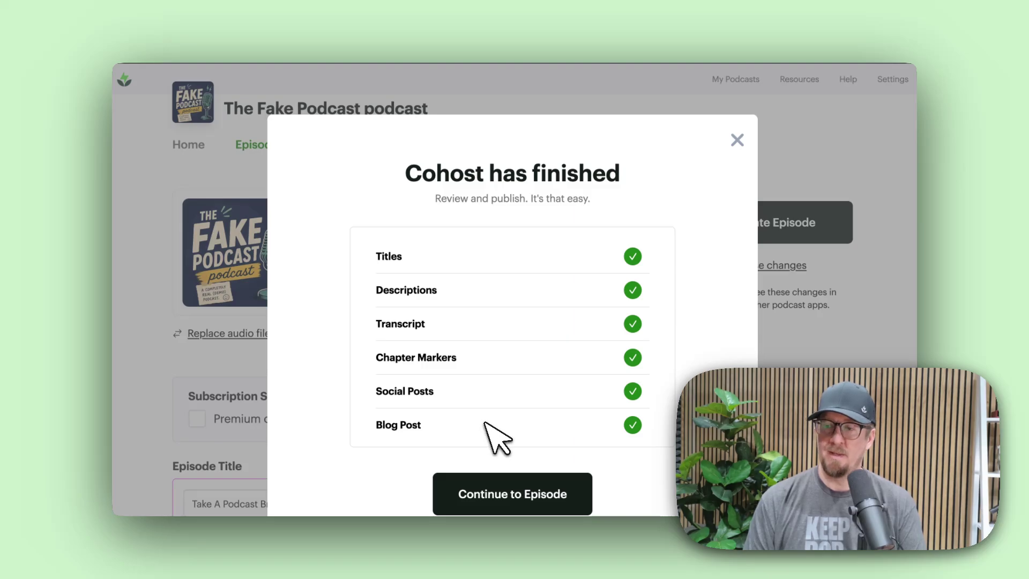
# Continue to the episode processed by Cohost and open its Episode Title for editing
pyautogui.click(509, 493)
pyautogui.scroll(-5, 467, 397)
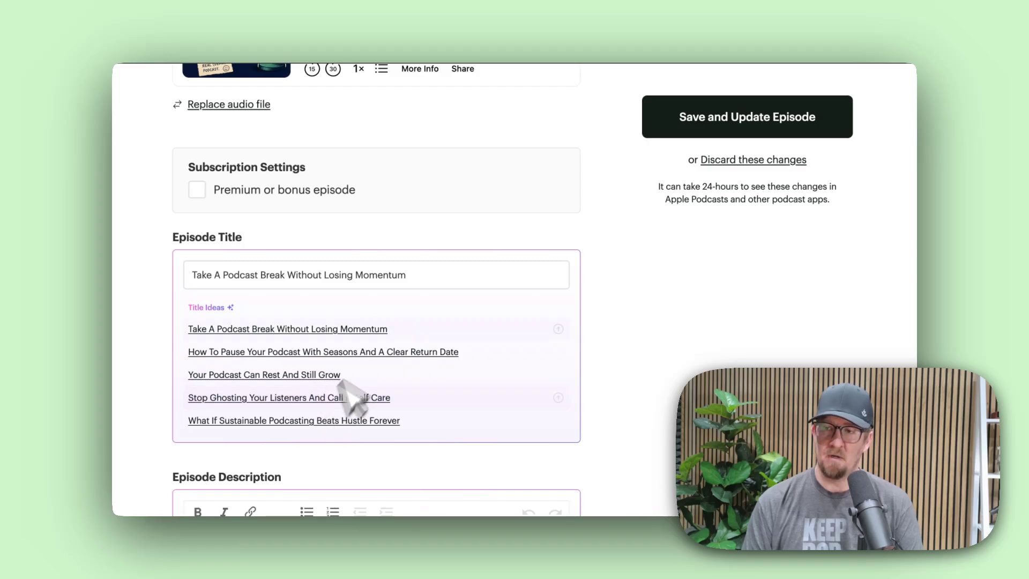
pyautogui.click(428, 279)
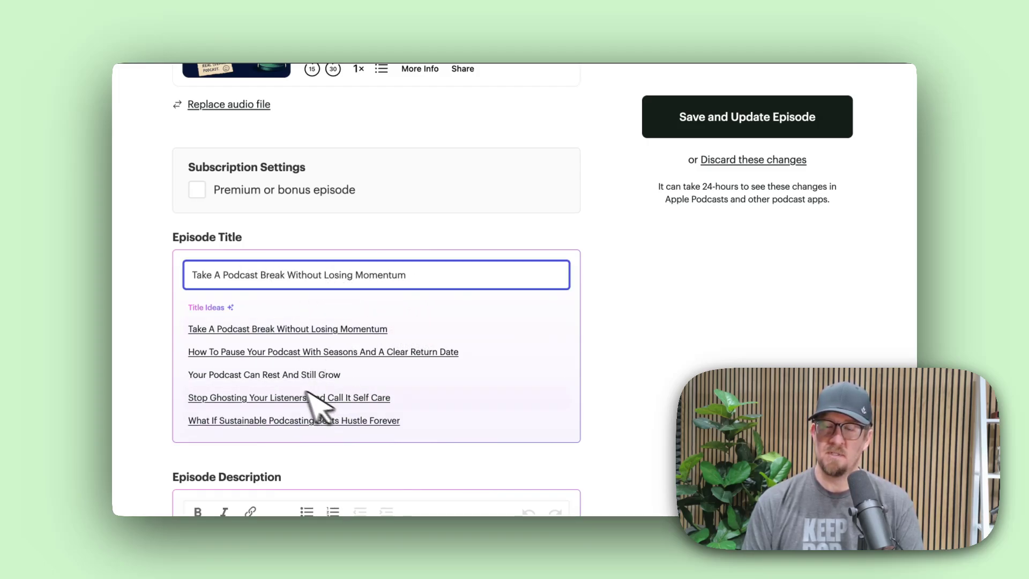
# Fill the episode description with Cohost AI's Description 2 suggestion
pyautogui.scroll(-5, 347, 410)
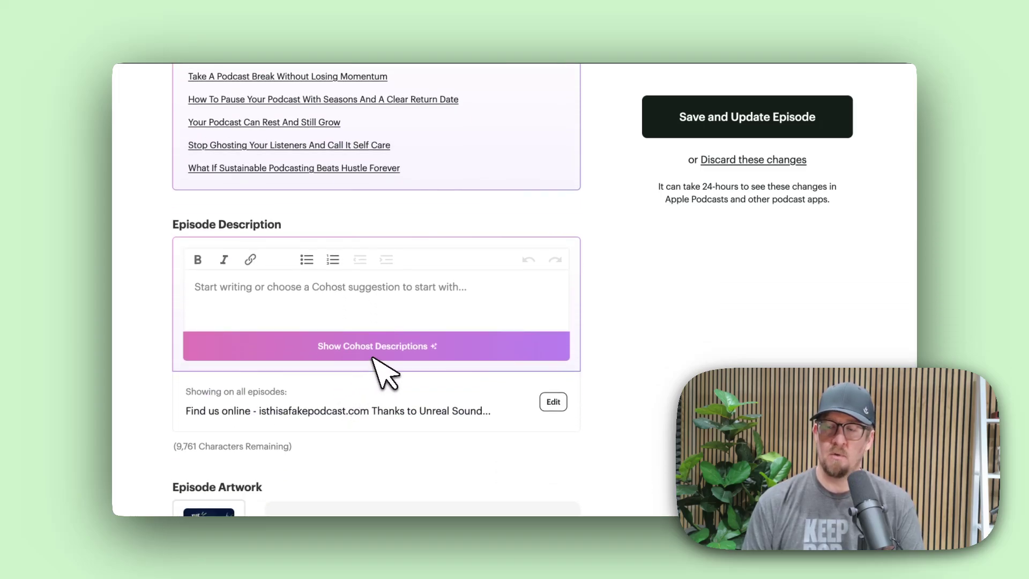
pyautogui.click(374, 355)
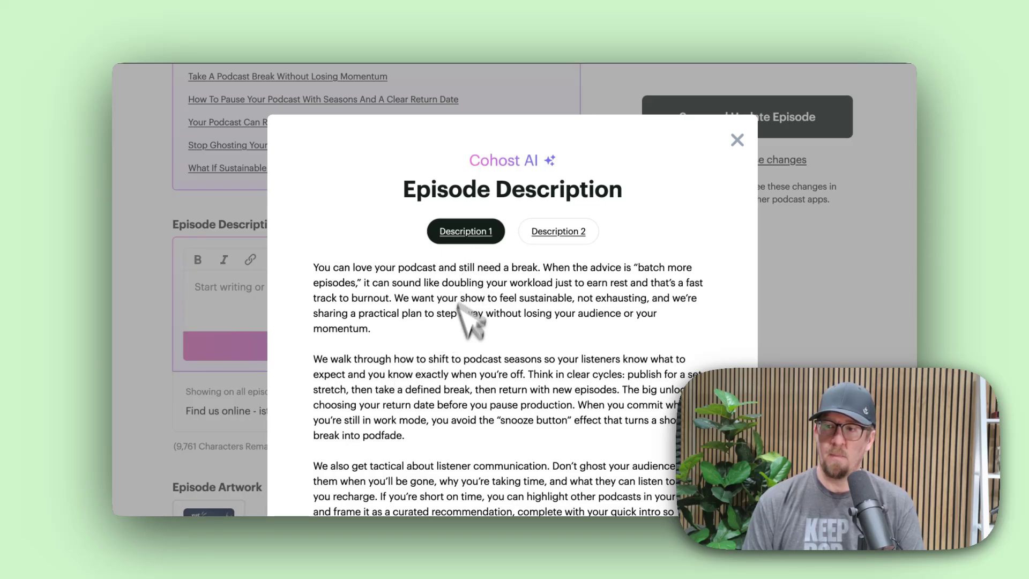
pyautogui.click(576, 238)
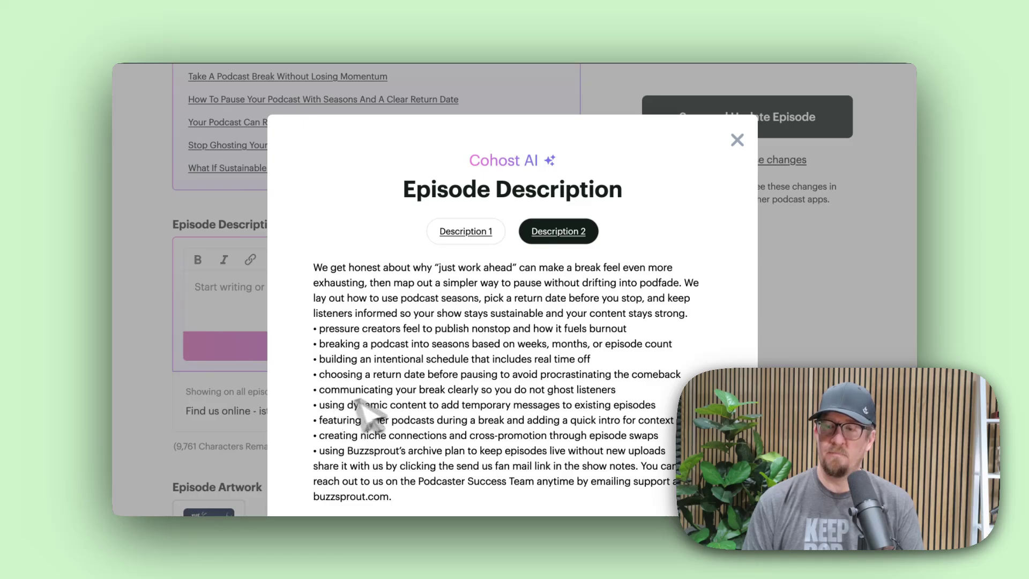
pyautogui.scroll(-1, 479, 378)
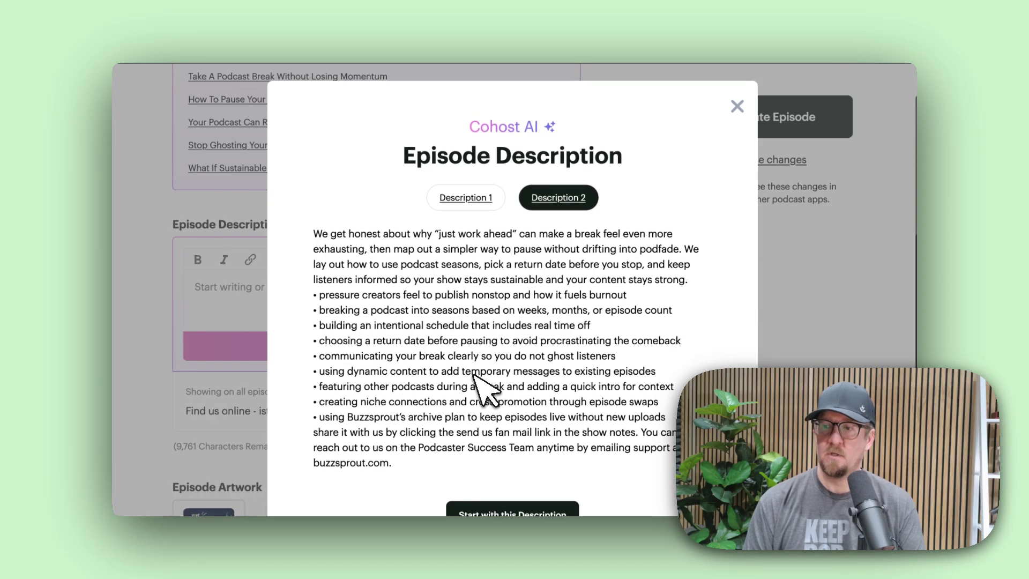
pyautogui.click(504, 515)
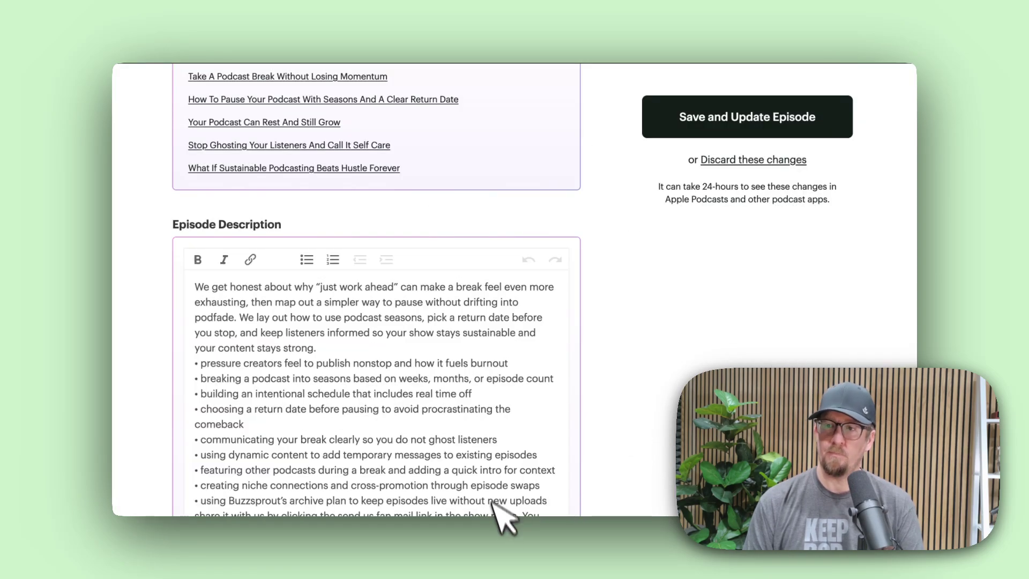
# Check the episode's remaining settings: artwork, season and episode numbers, type, and explicit content
pyautogui.scroll(-7, 517, 418)
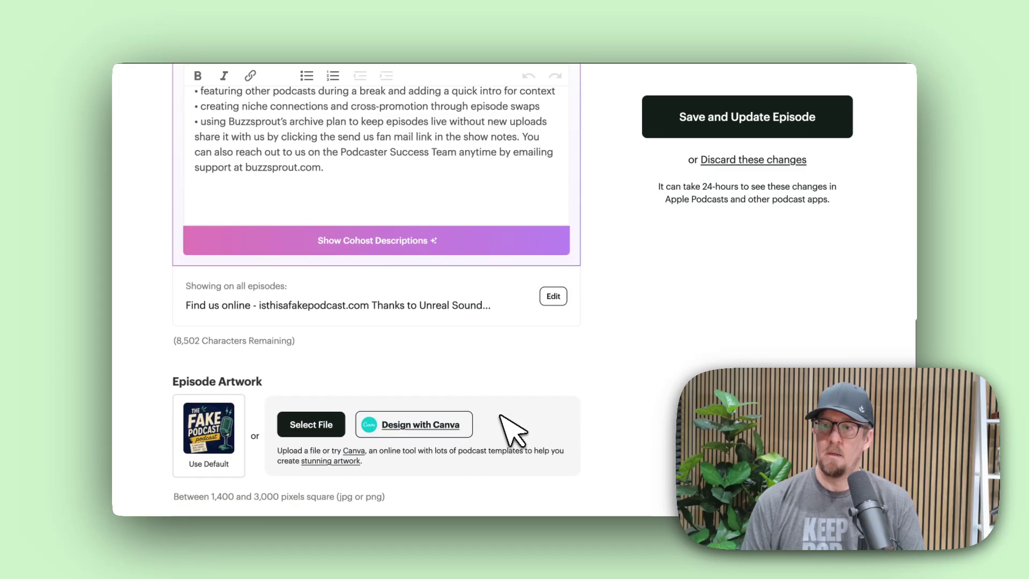
pyautogui.scroll(-1, 500, 415)
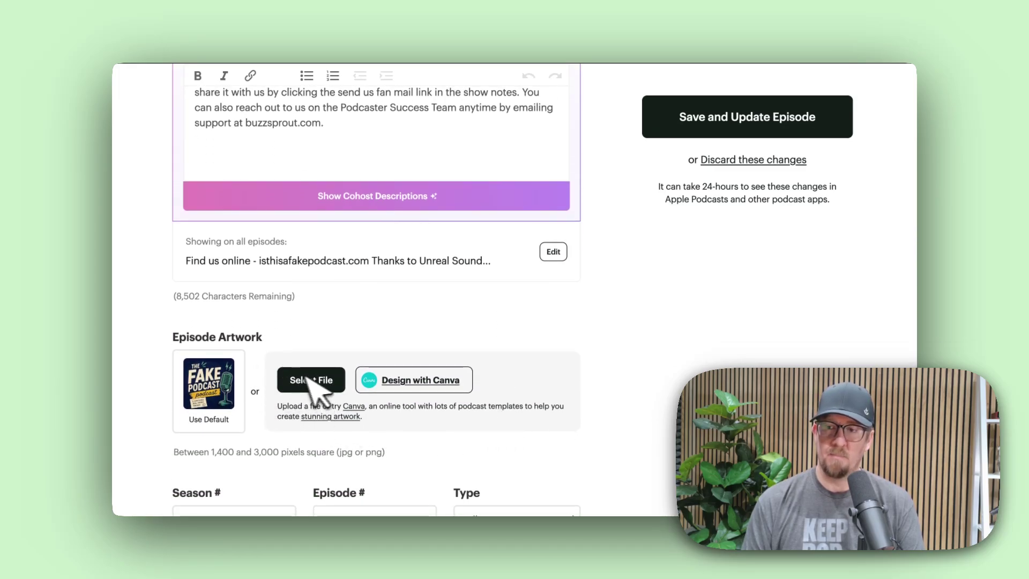
pyautogui.scroll(-1, 332, 388)
pyautogui.scroll(-1, 383, 465)
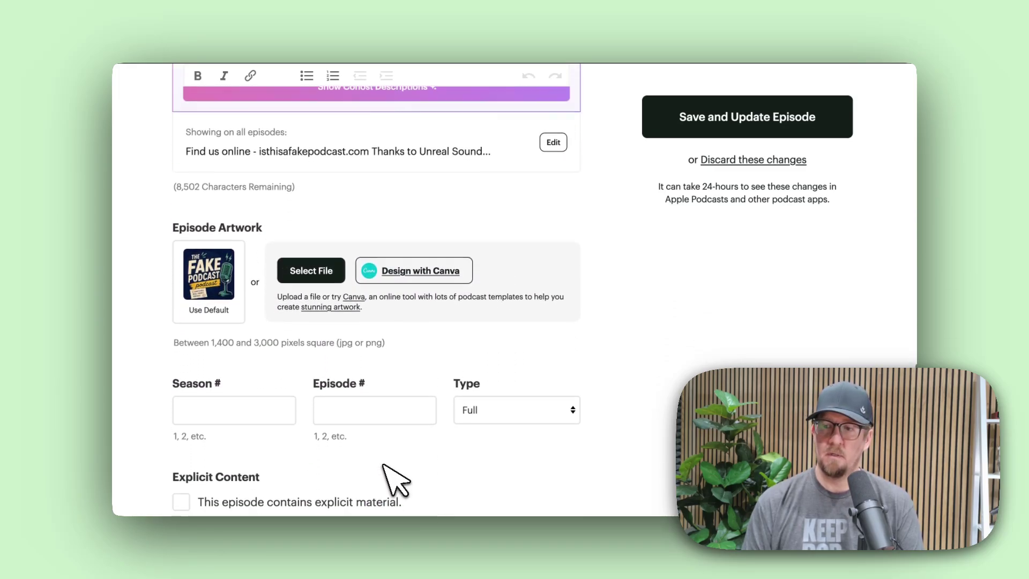
pyautogui.scroll(-1, 384, 466)
pyautogui.scroll(-1, 384, 465)
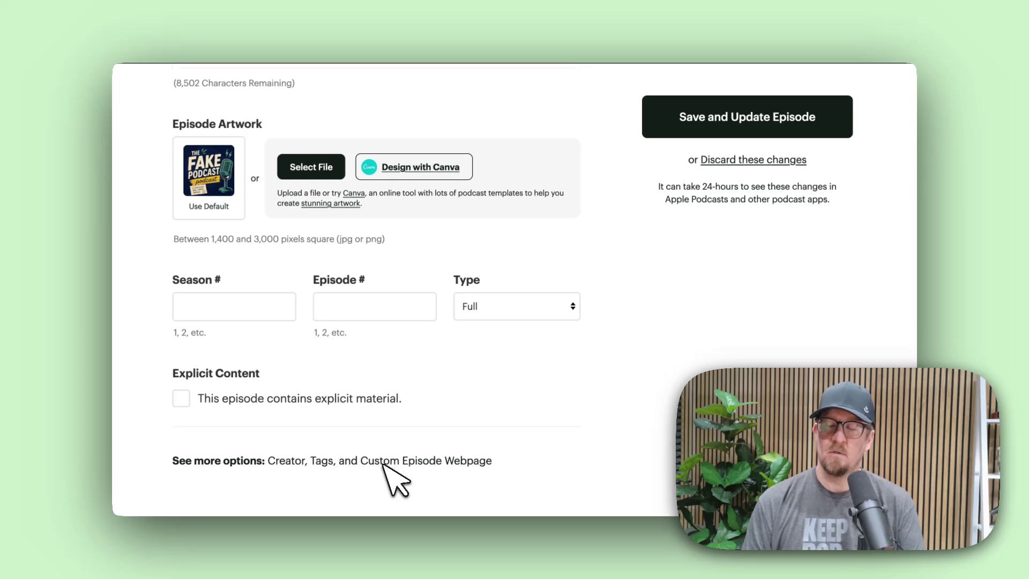
# Save and update the episode with its Cohost title and description
pyautogui.scroll(15, 383, 466)
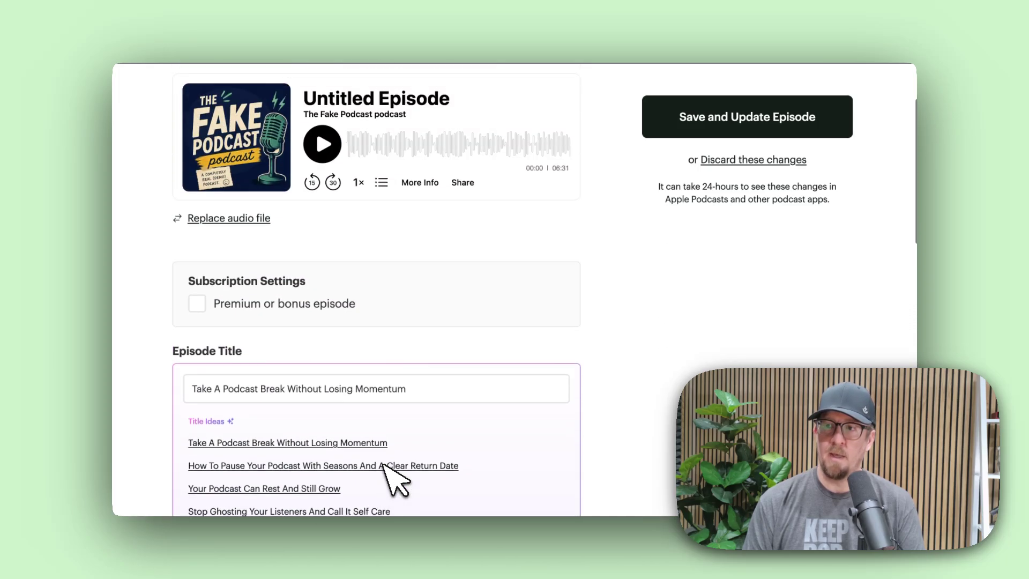
pyautogui.scroll(2, 384, 465)
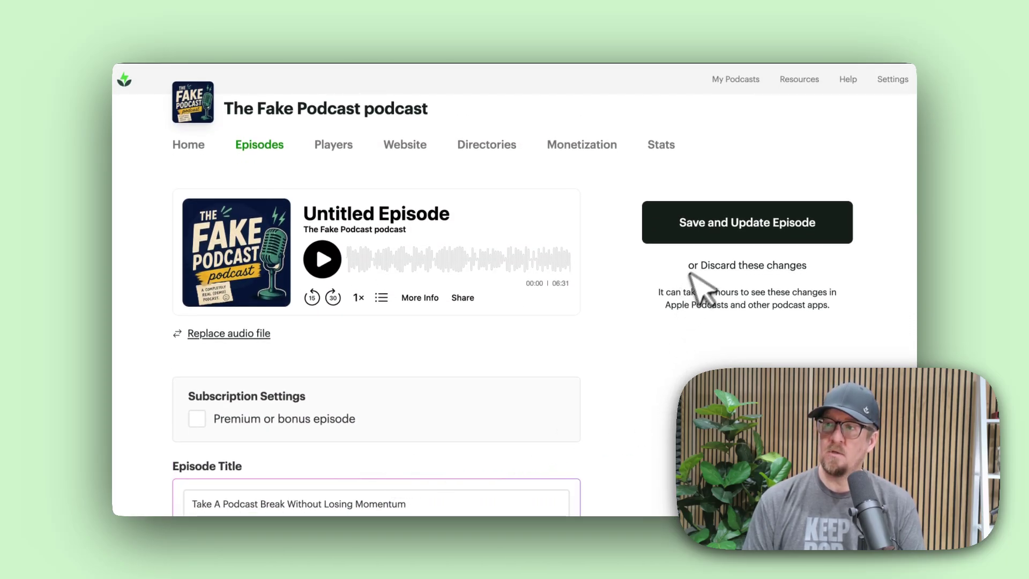
pyautogui.click(733, 236)
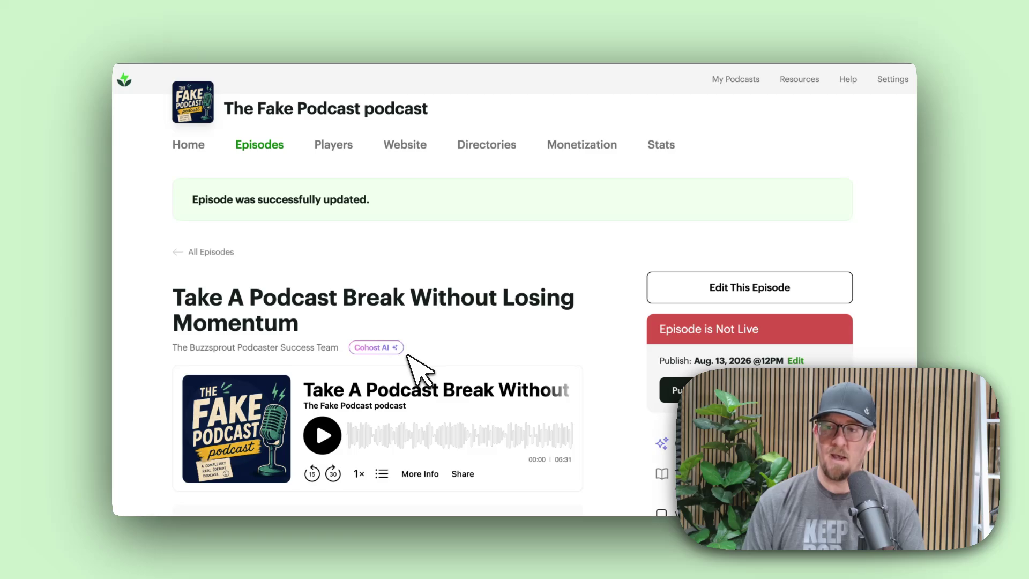
# Look over the saved episode's page, including its description, chapters and transcript sections, publish status and Cohost AI Summary option
pyautogui.scroll(-5, 421, 369)
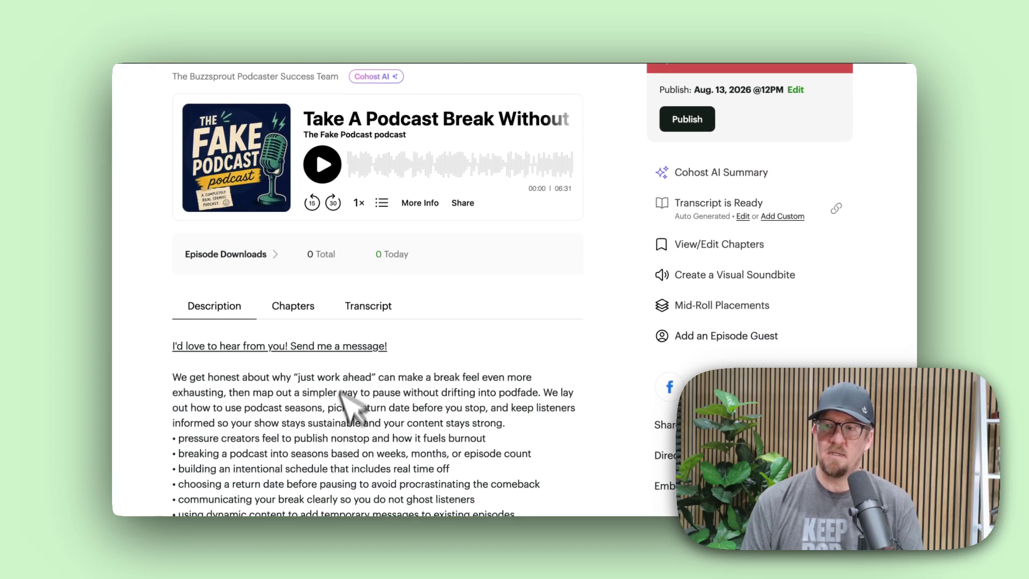
pyautogui.scroll(1, 381, 423)
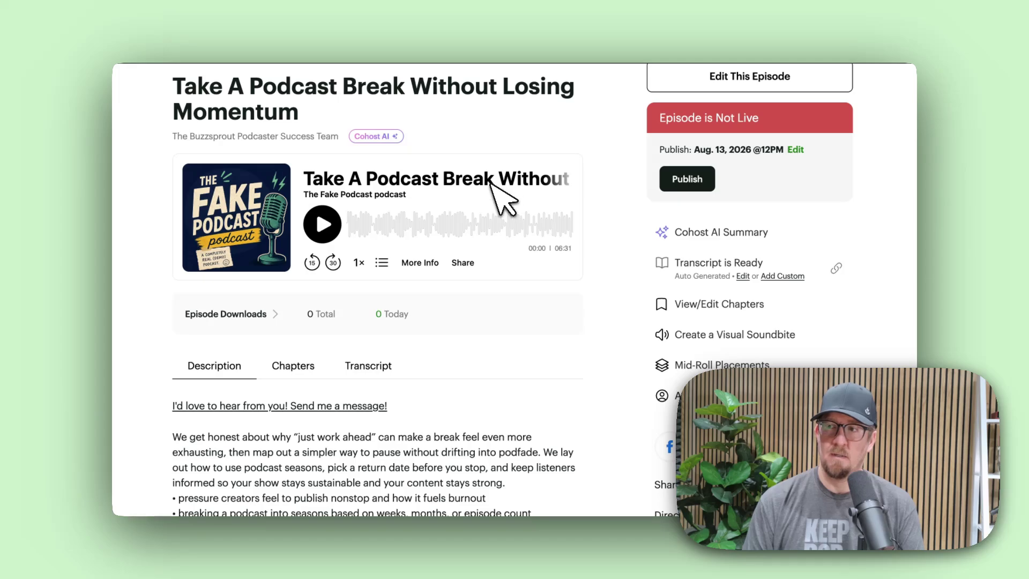
pyautogui.scroll(2, 498, 211)
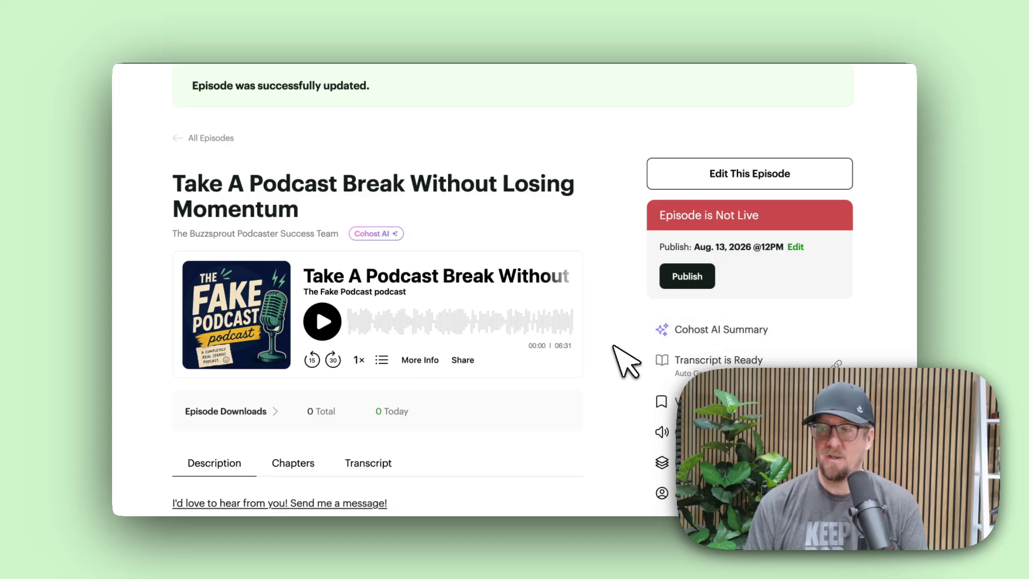
pyautogui.scroll(-2, 614, 346)
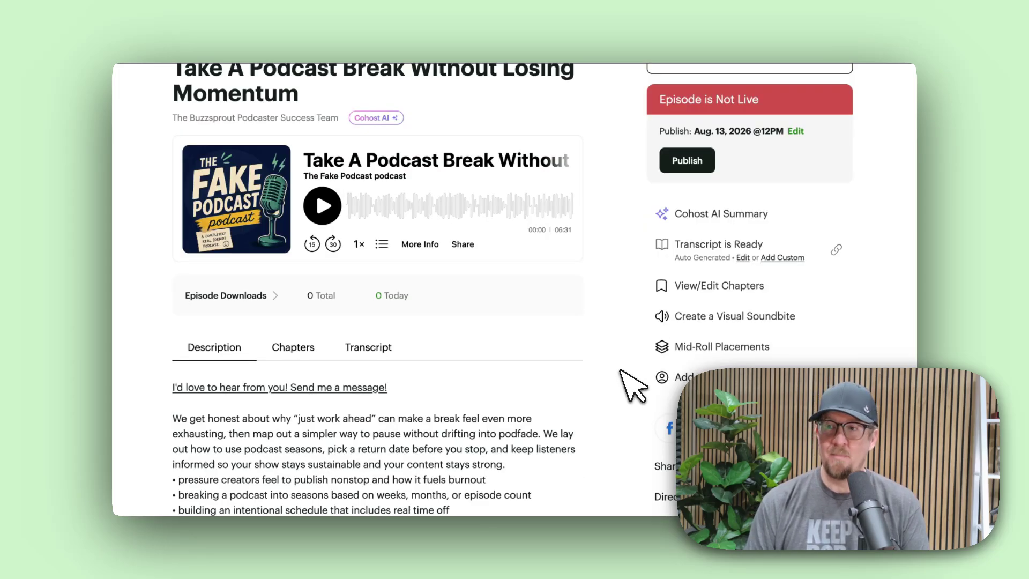
pyautogui.scroll(2, 633, 385)
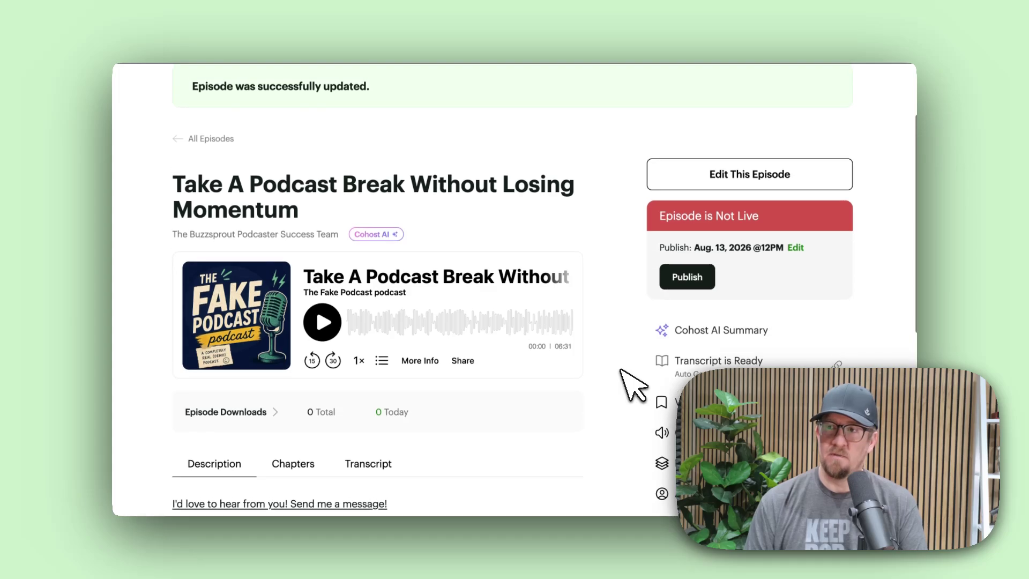
pyautogui.scroll(-1, 632, 385)
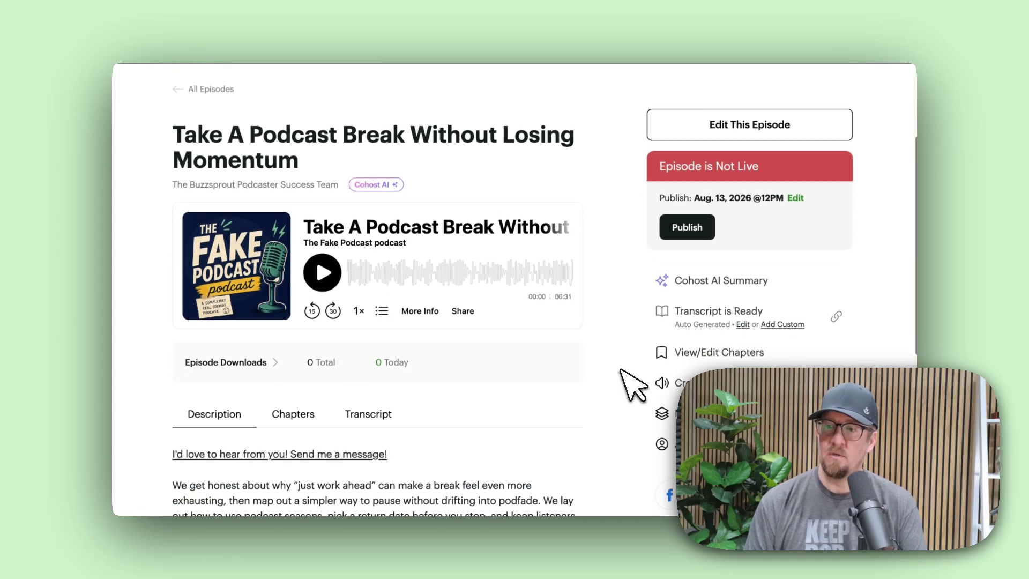
pyautogui.scroll(3, 632, 385)
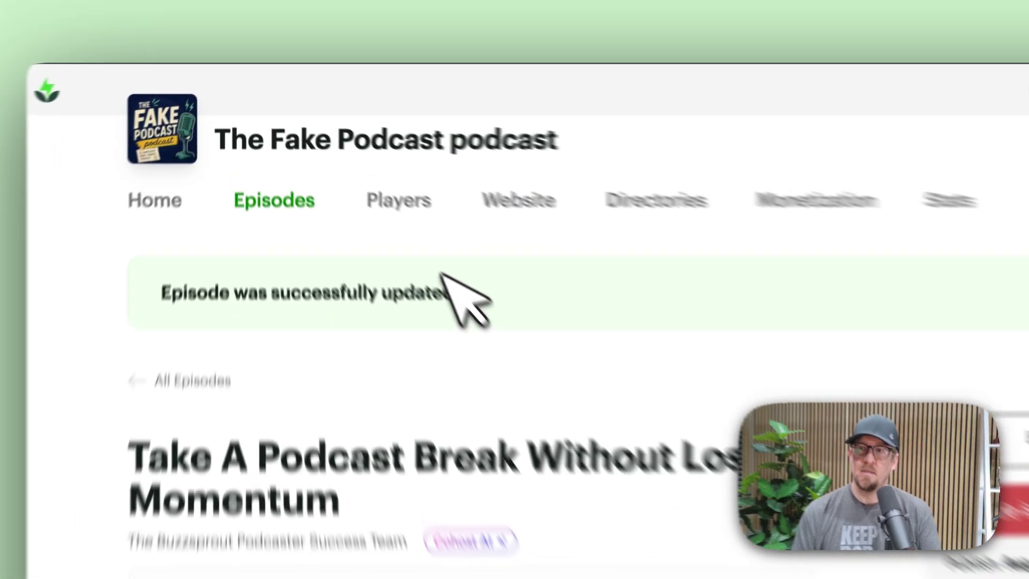
# Enable the Cohost AI subscription for the podcast at $20/month
pyautogui.click(298, 236)
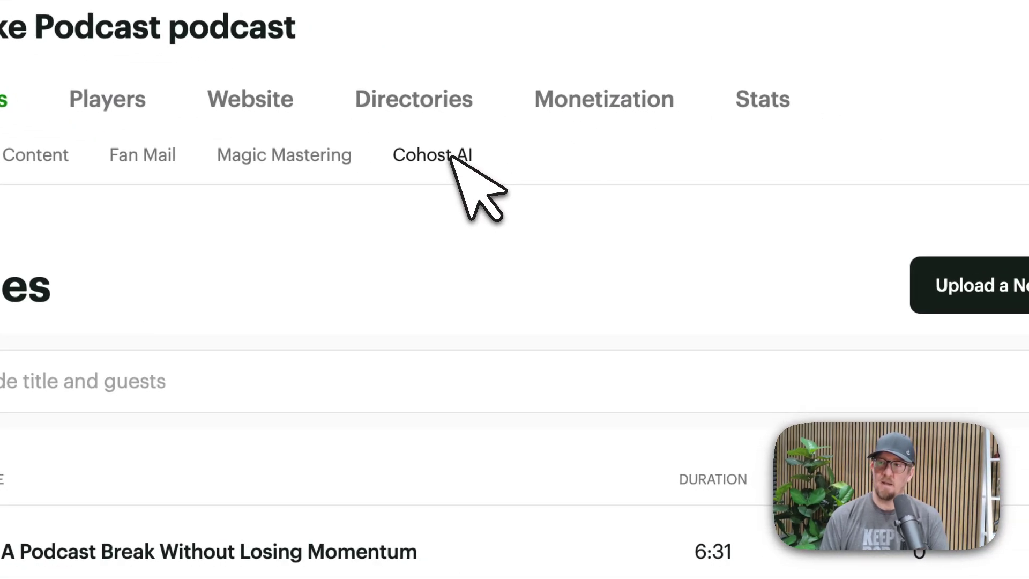
pyautogui.click(451, 155)
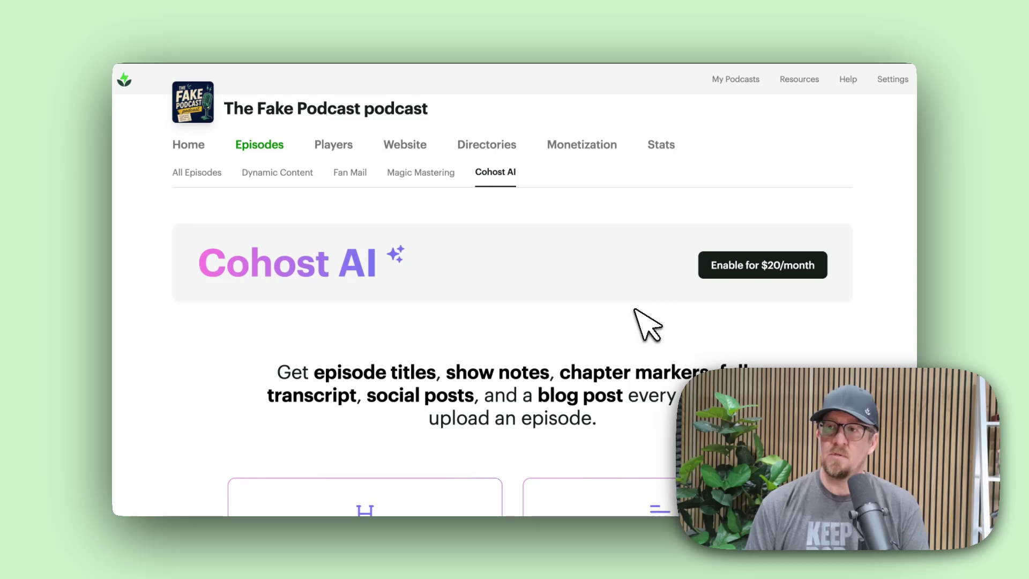
pyautogui.click(746, 276)
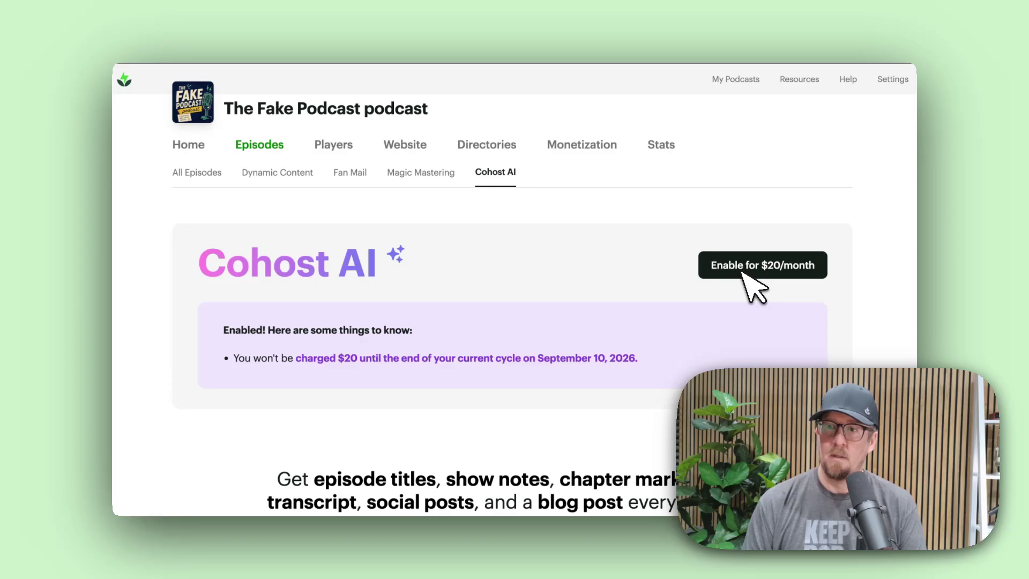